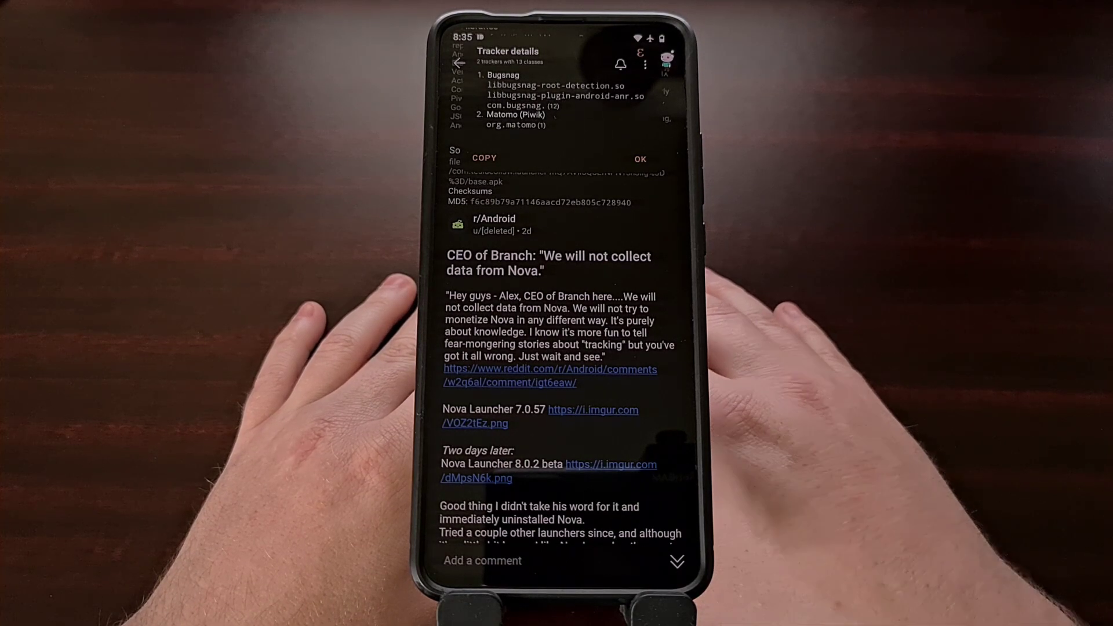
- Swipe away Reddit's Nova tracking post to reach the home screen
drag(565, 523, 539, 287)
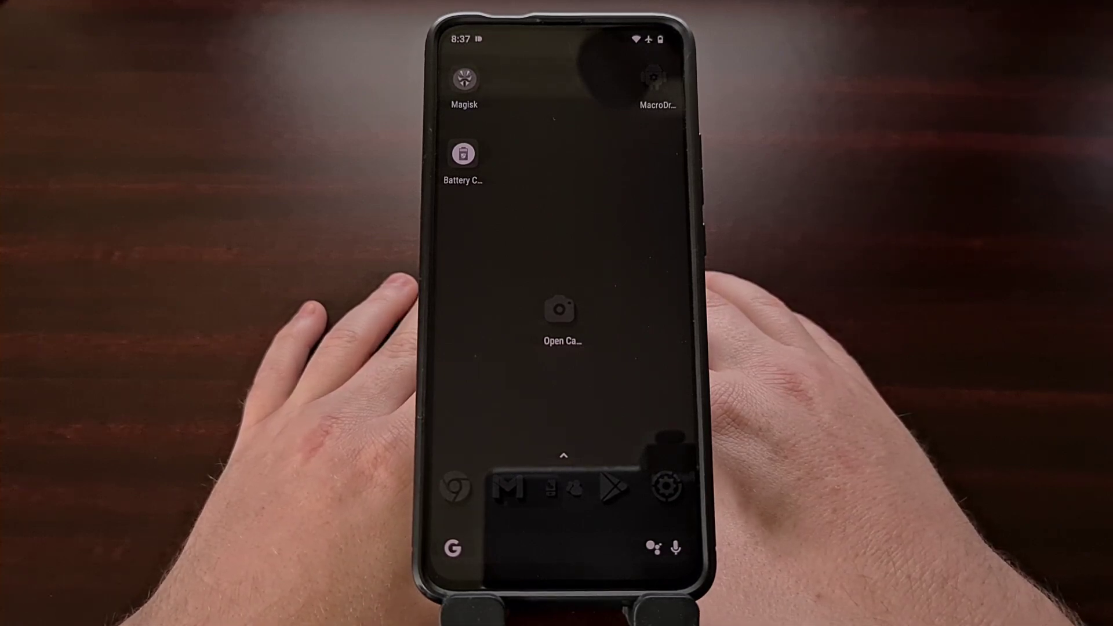
- Open Nova7's app info page from Settings > Apps > Recently opened apps
click(666, 485)
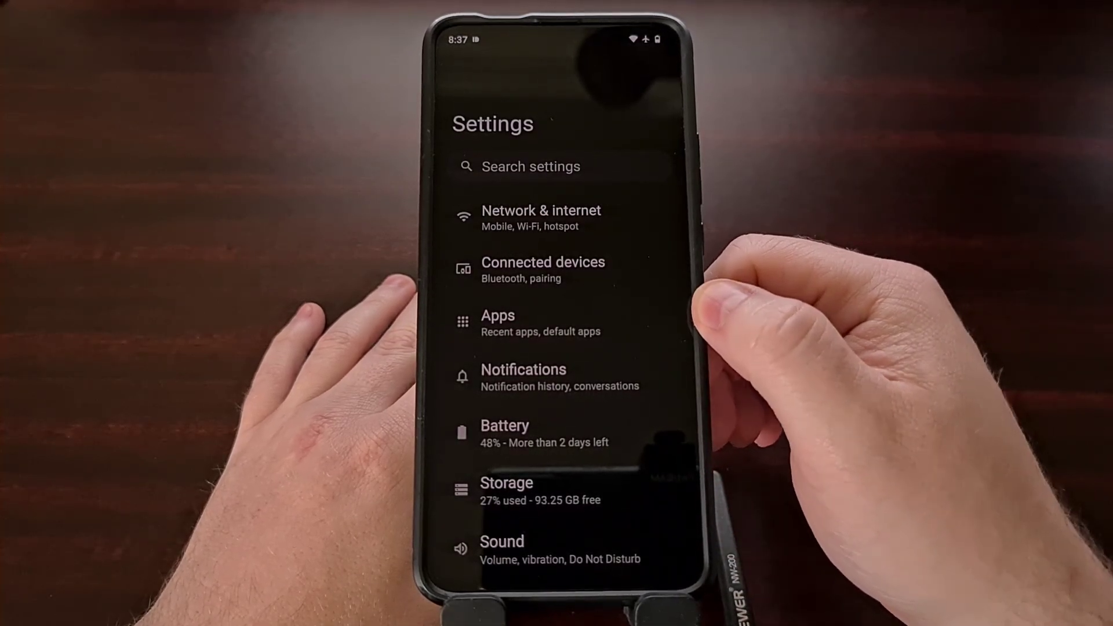
click(644, 323)
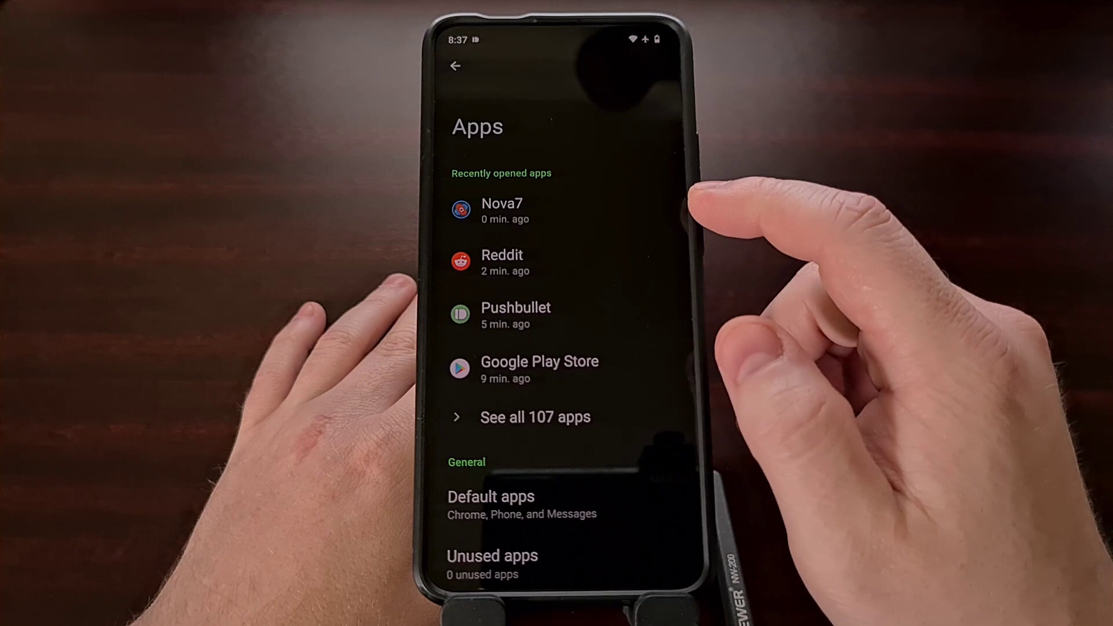
click(610, 210)
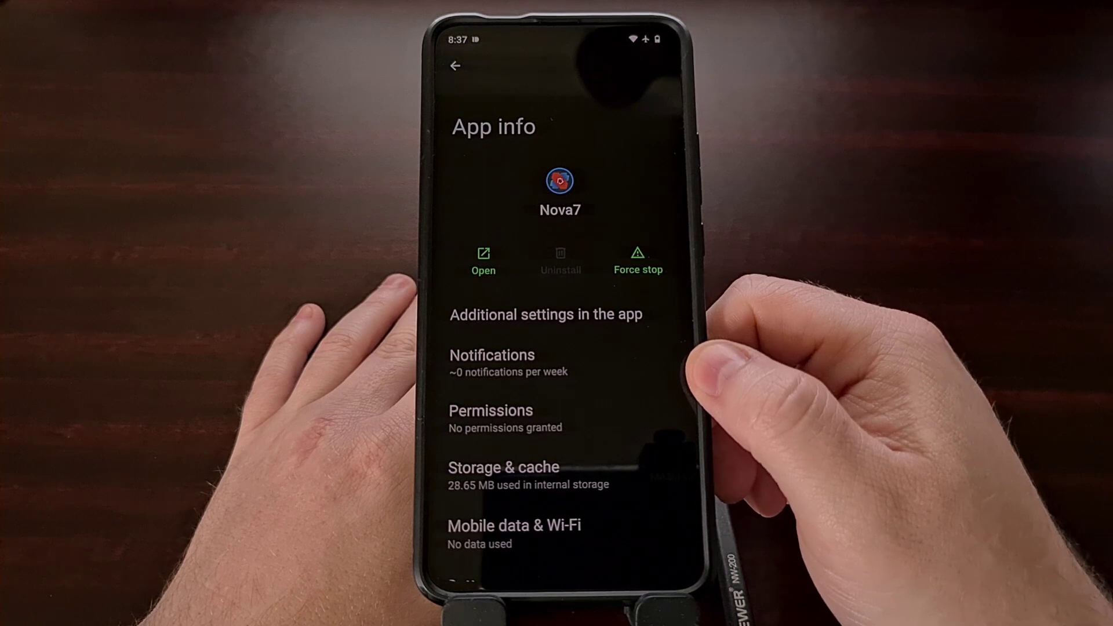
scroll(561, 348, down, 5)
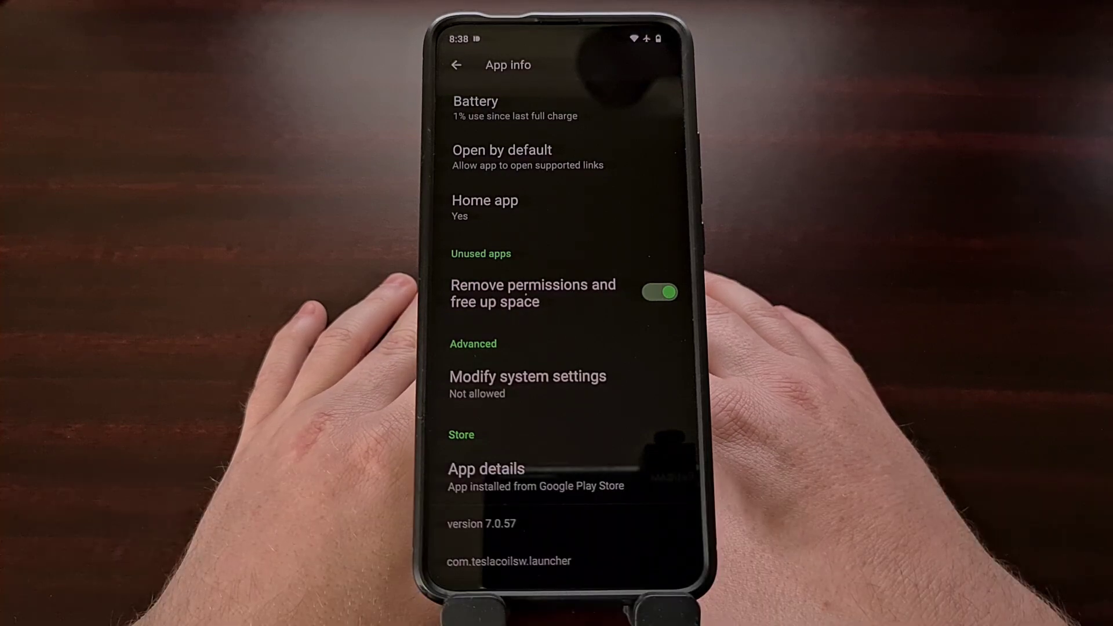
scroll(609, 392, up, 5)
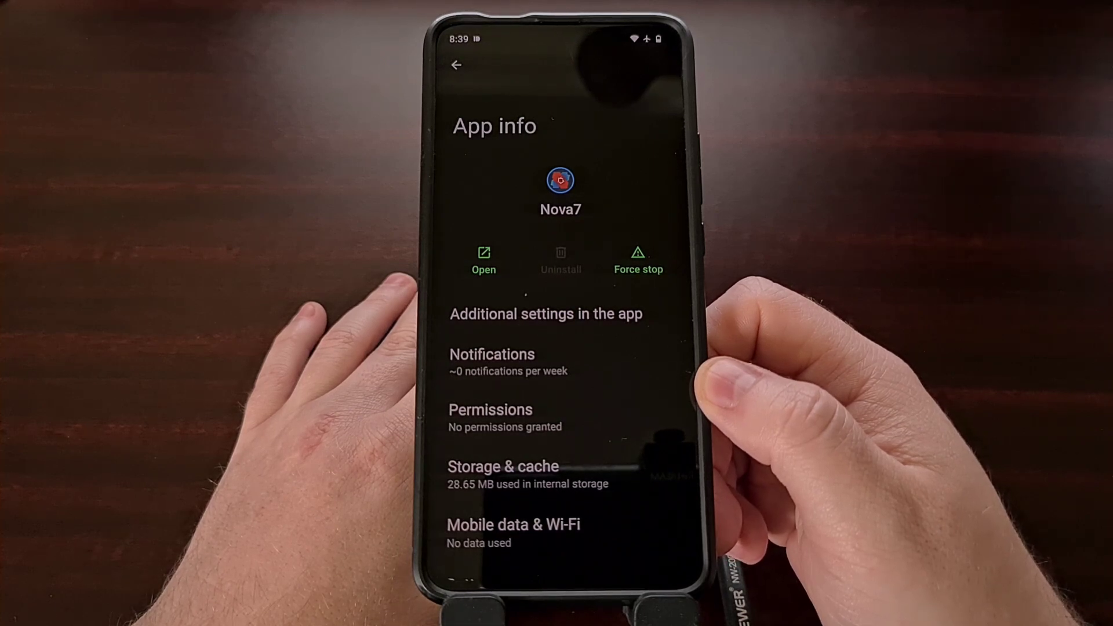
- Go home and open the Nova Launcher (Beta) listing by TeslaCoil Software in Play Store
key(Home)
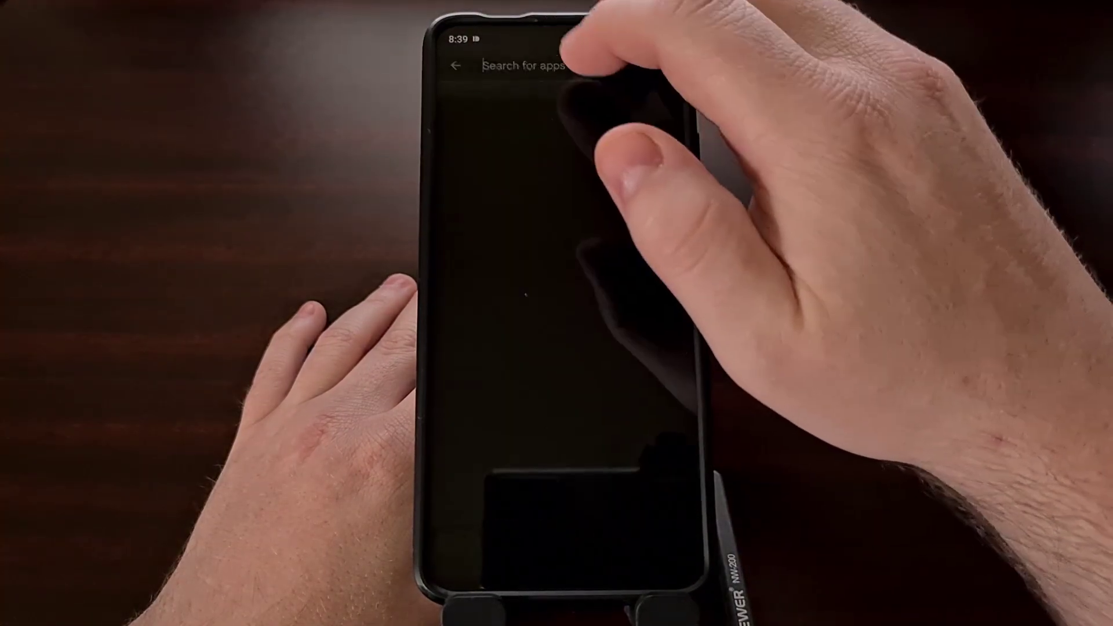
text(n)
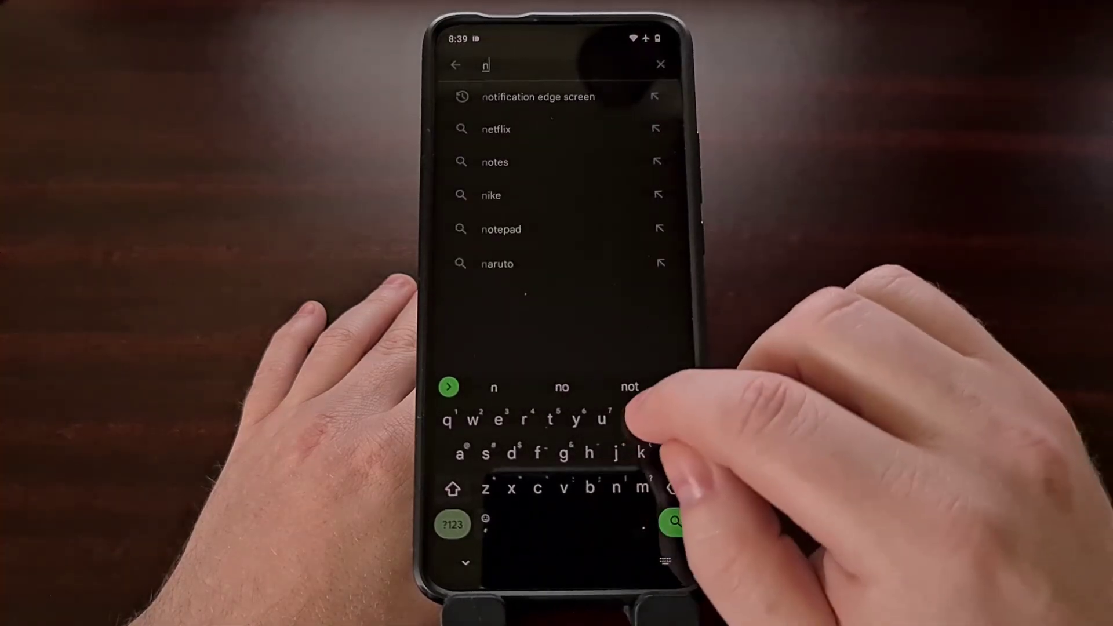
text(ova)
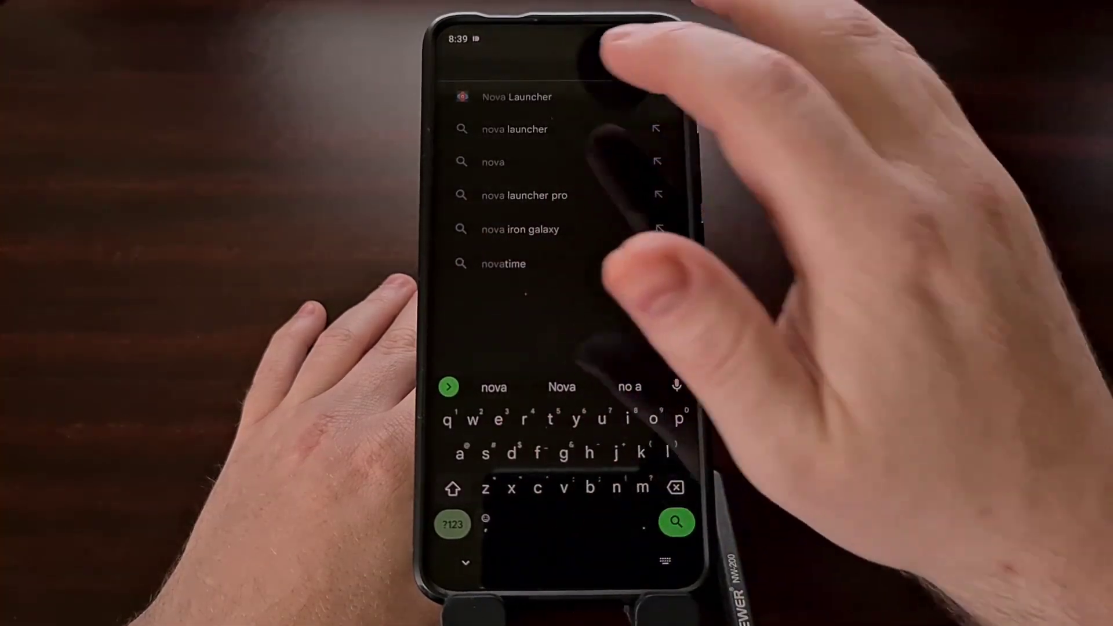
click(517, 97)
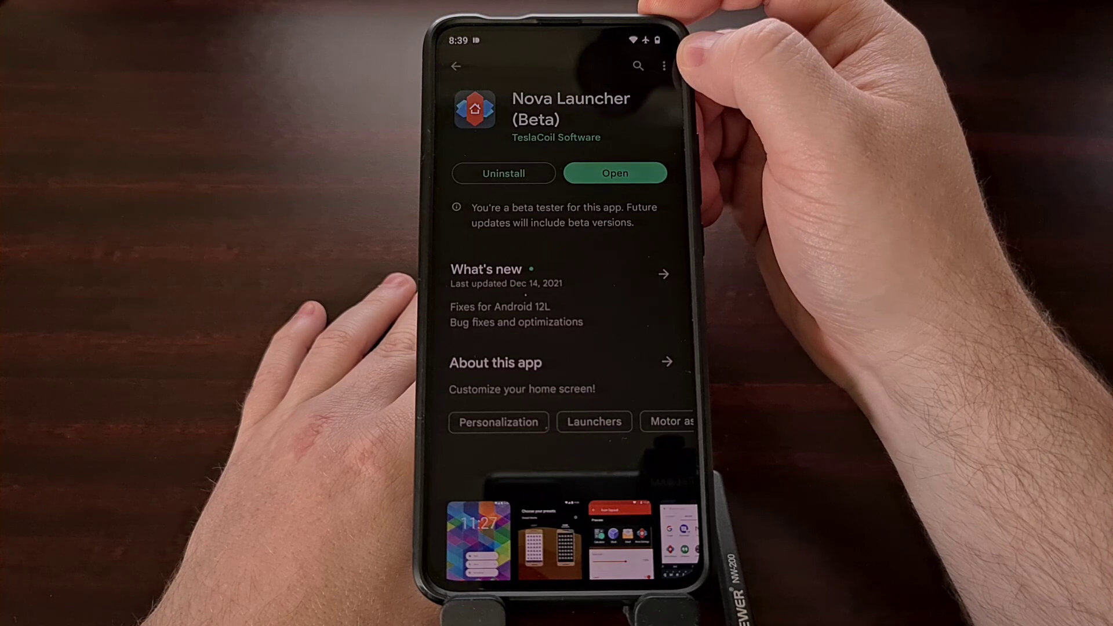
- Uncheck Enable auto update in Nova Launcher (Beta)'s overflow menu and confirm it stays off
click(664, 66)
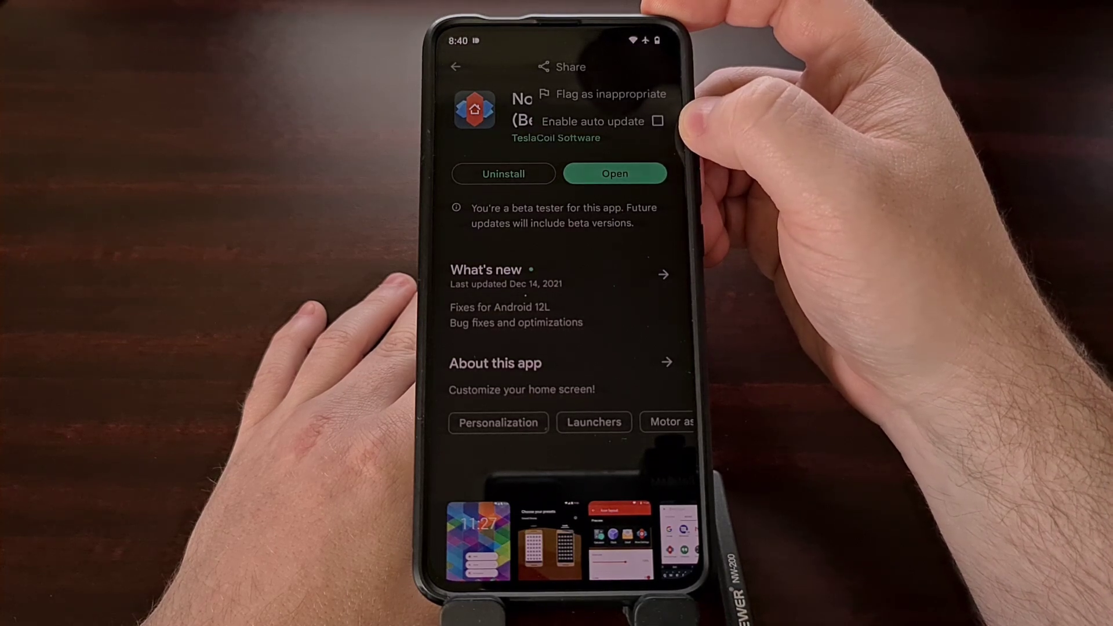
click(661, 121)
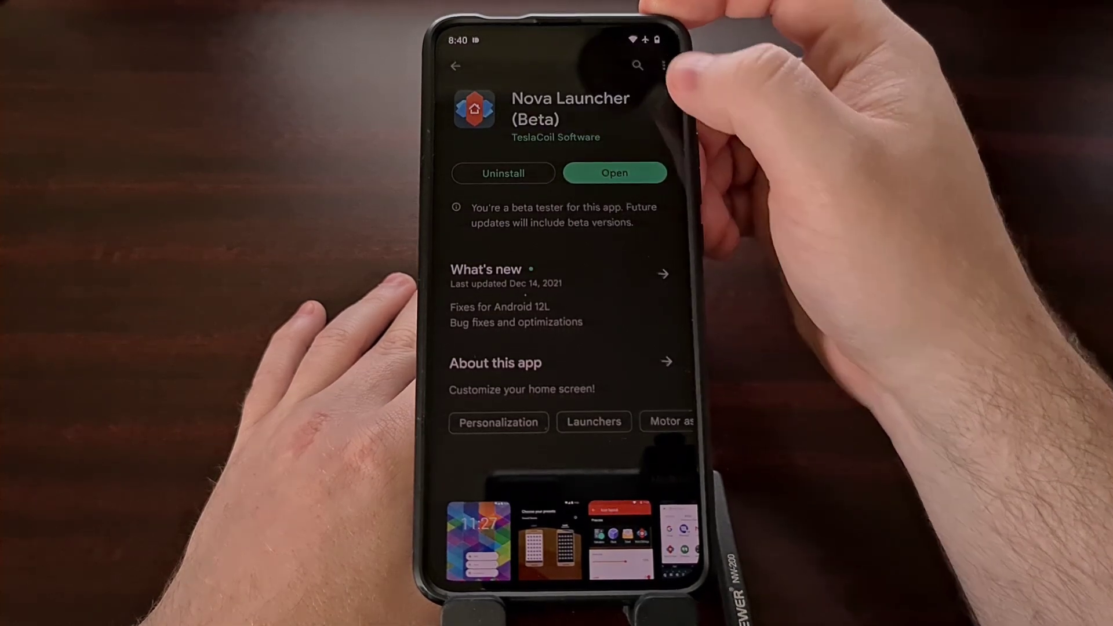
click(663, 65)
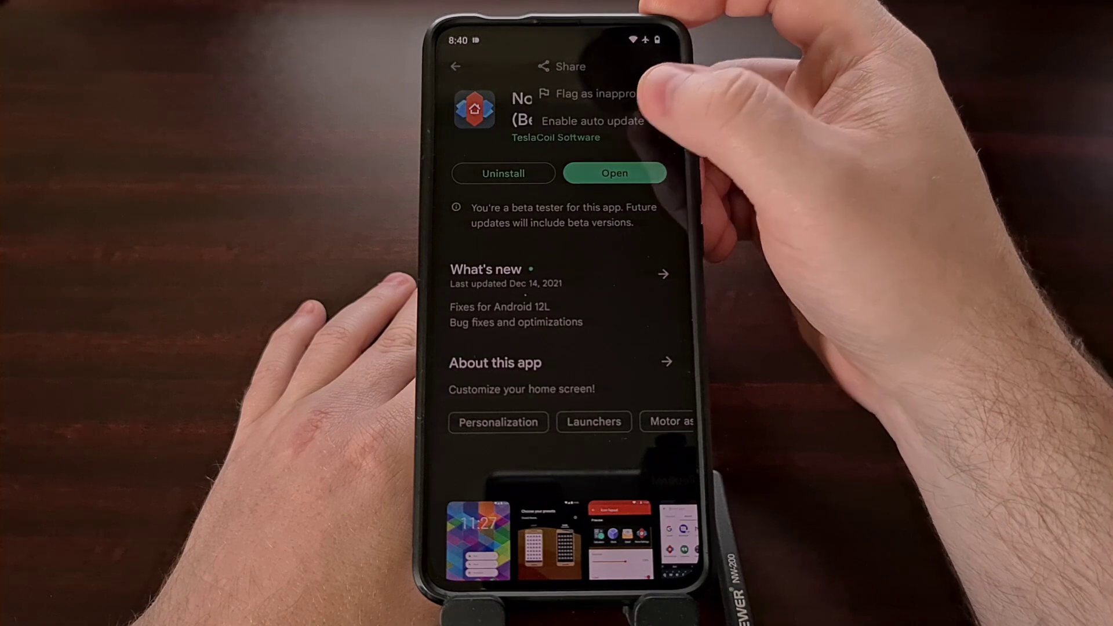
click(658, 120)
click(663, 65)
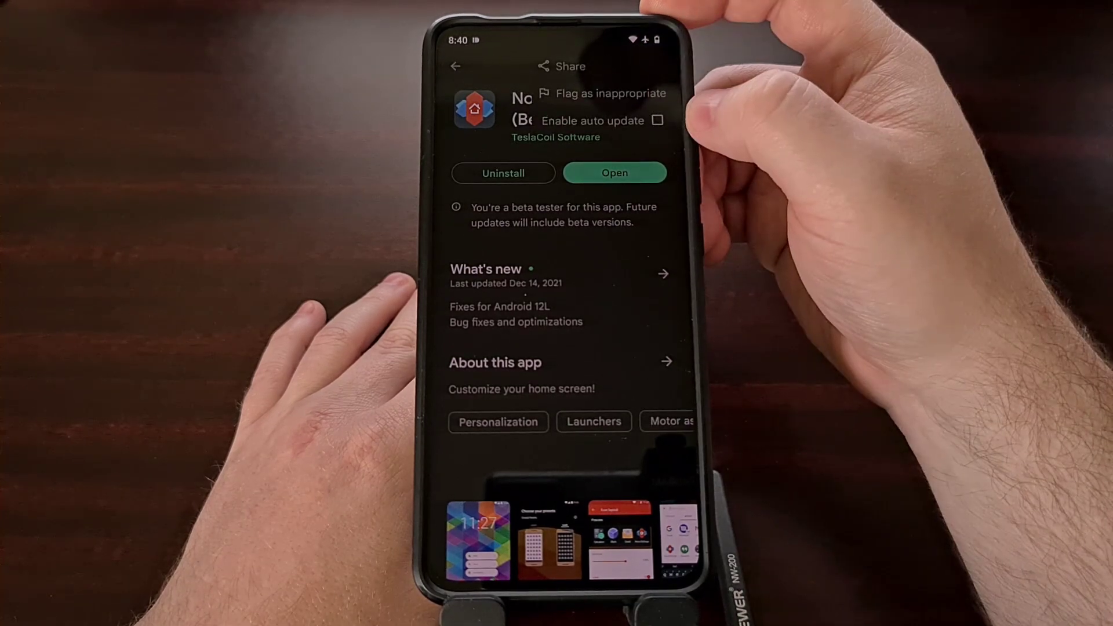